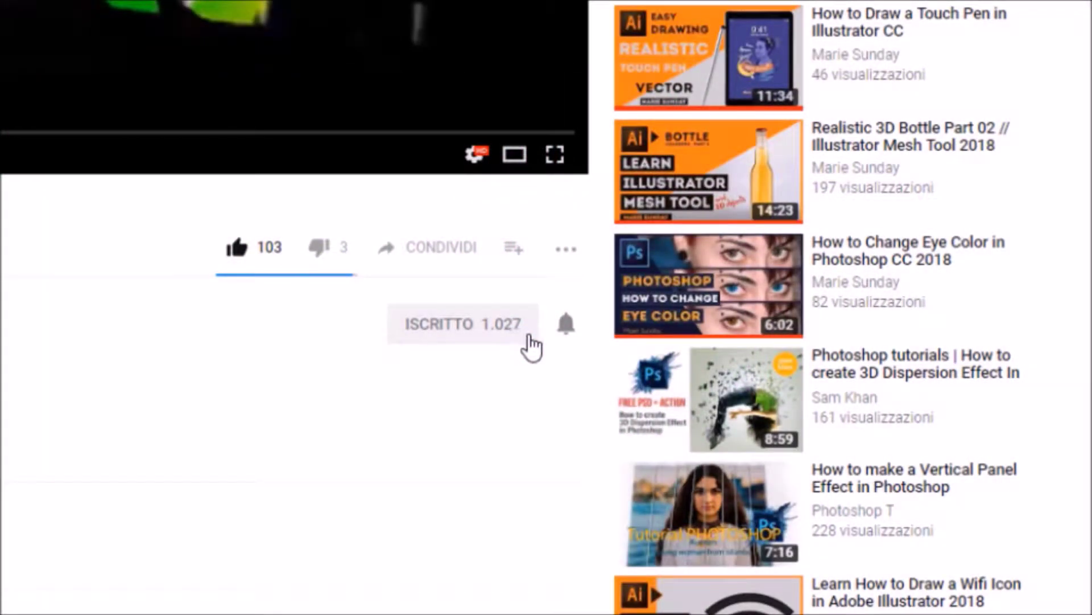
Enable notifications for the subscribed YouTube channel using the bell beside Subscribed.
click(566, 330)
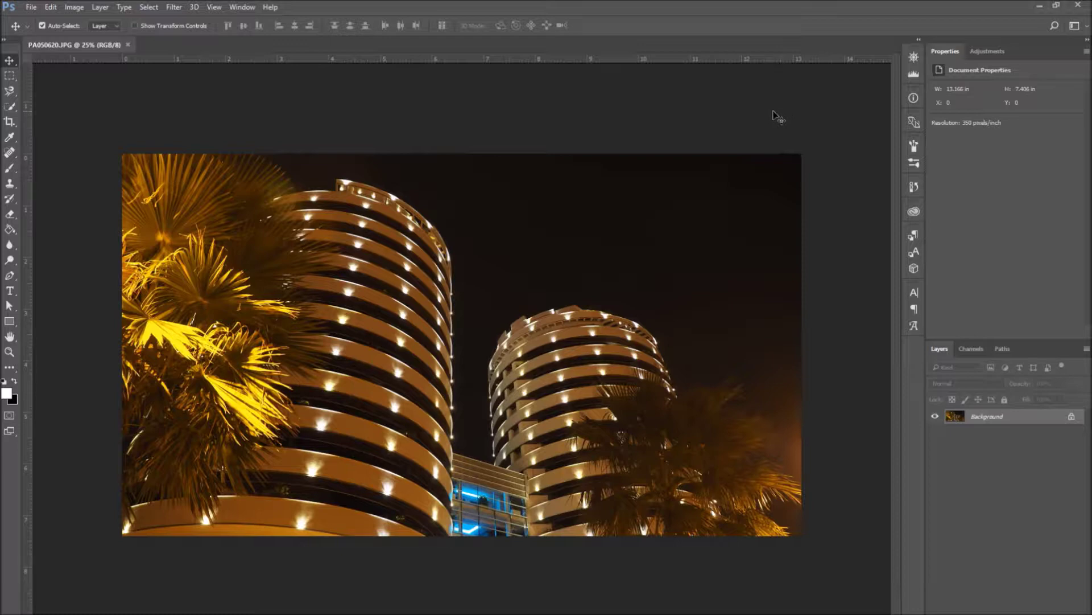
Open File > Export > Save for Web (Legacy) for the night photo.
click(27, 7)
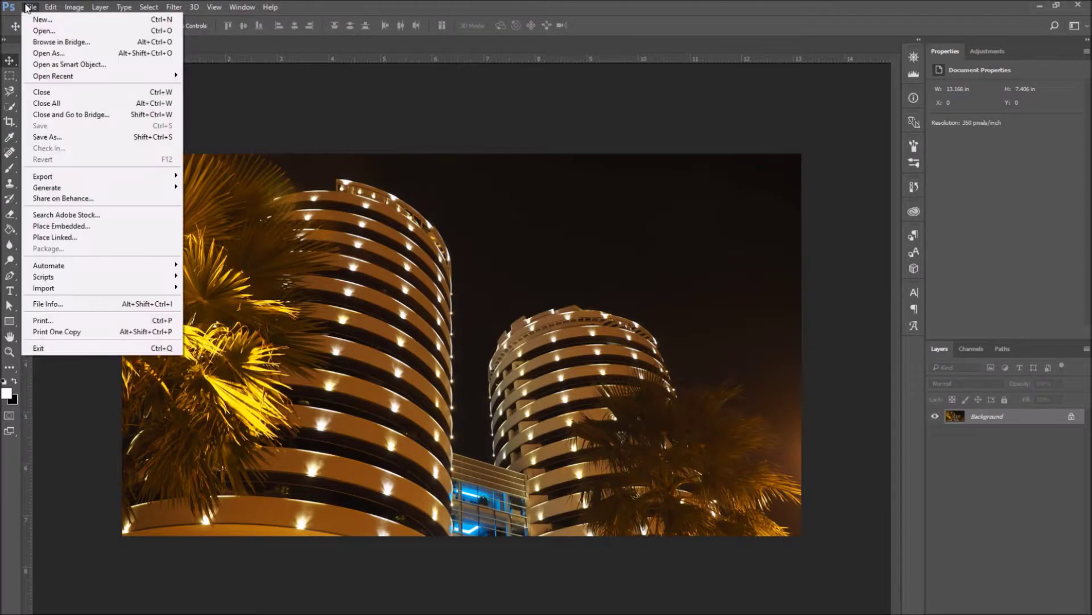
mouse_move(91, 181)
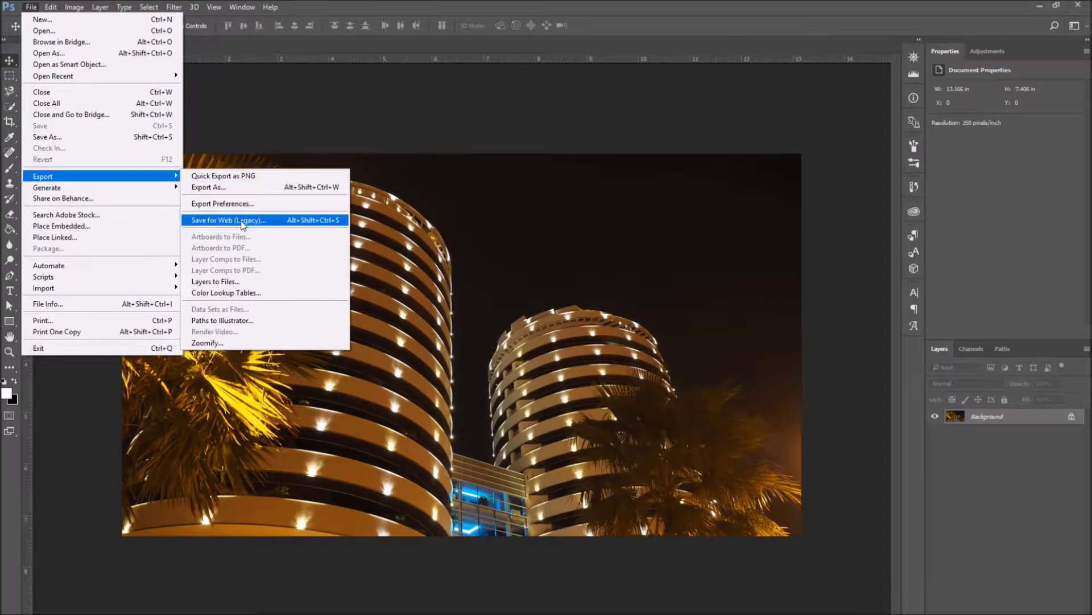
click(280, 222)
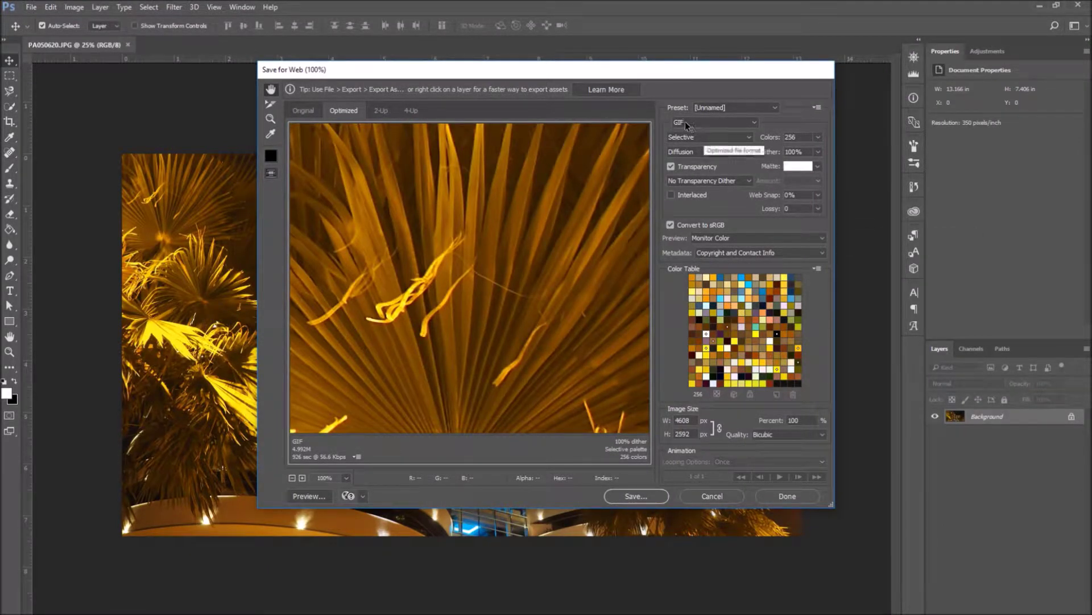
Switch the web export format from GIF to JPEG at Medium quality (30).
click(745, 123)
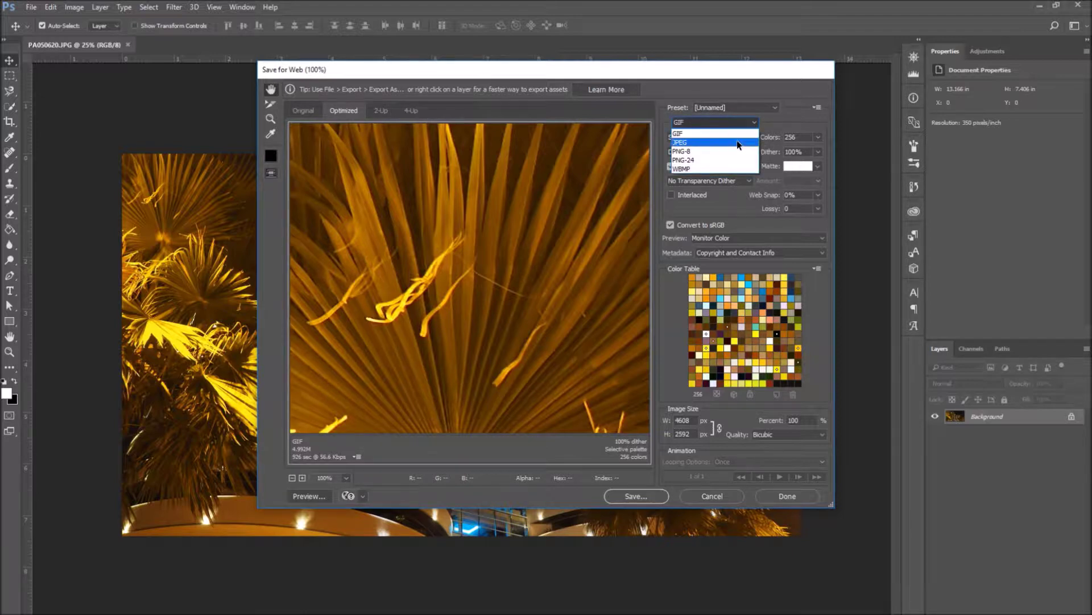
click(694, 142)
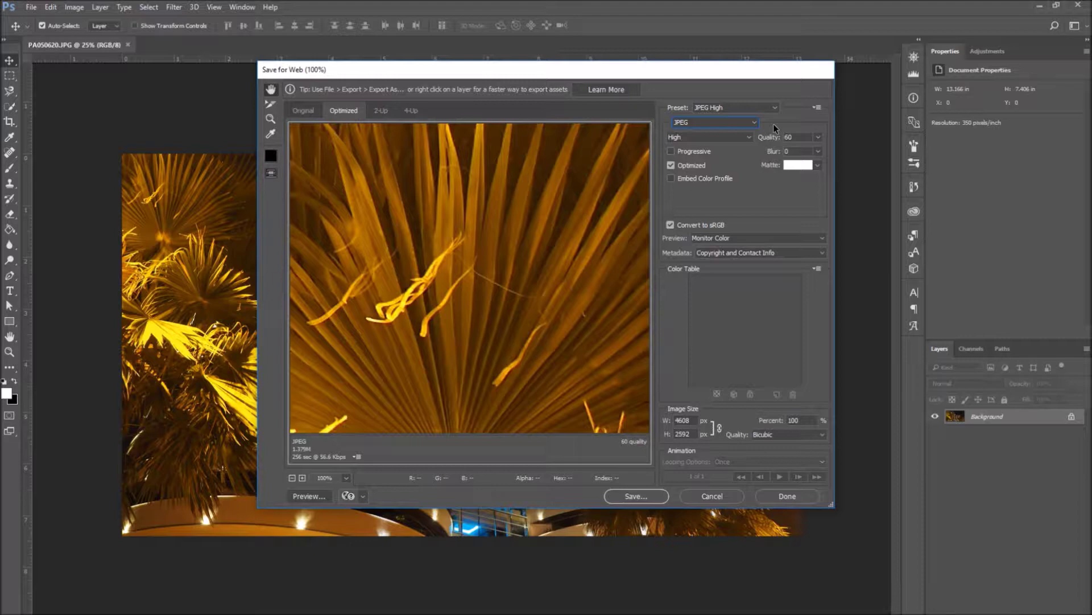
click(749, 138)
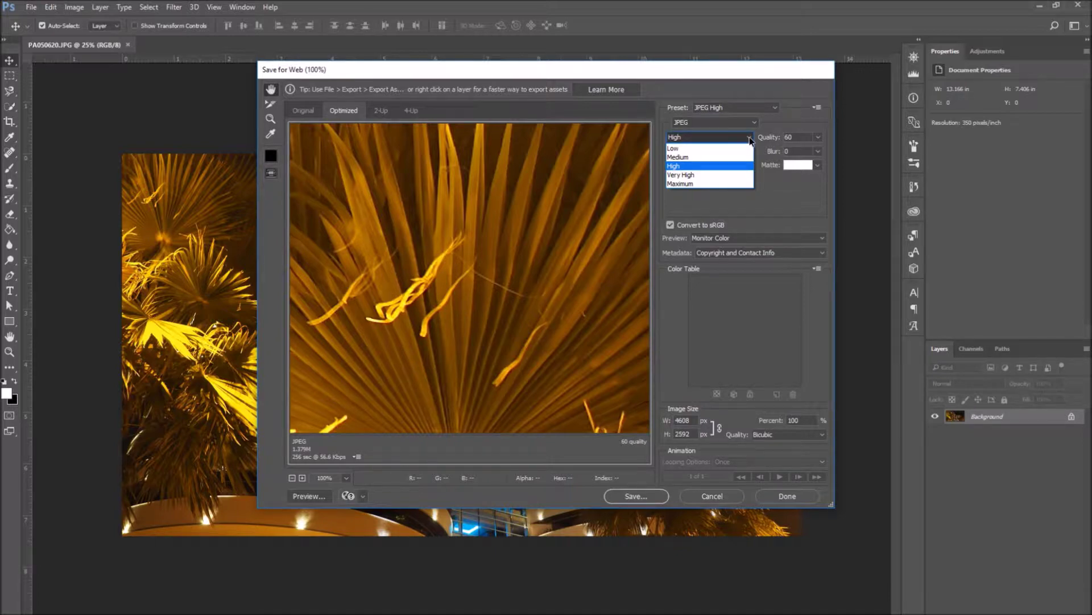
click(693, 158)
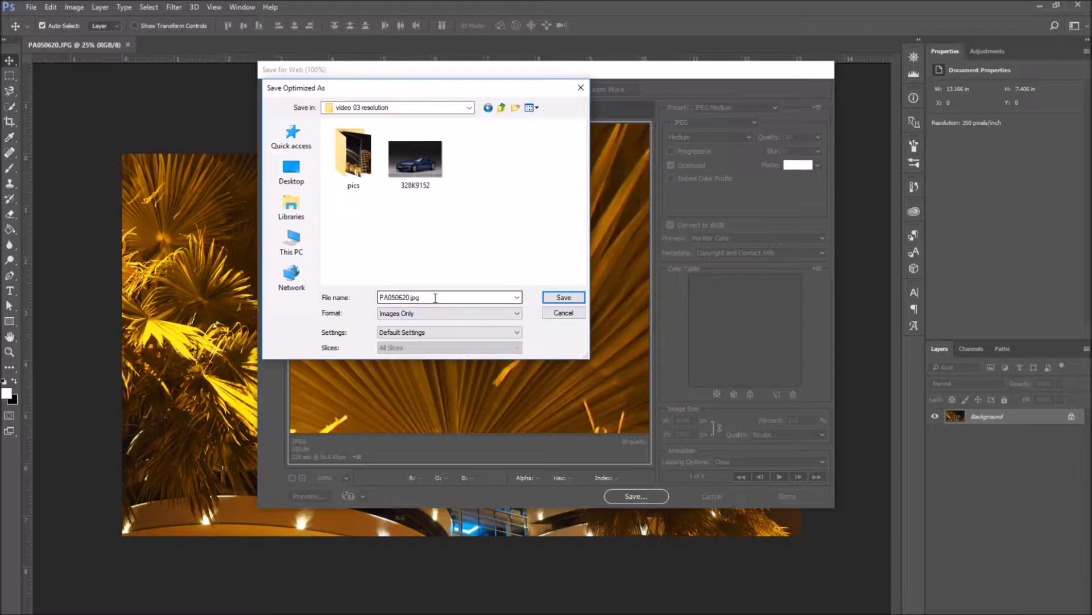
Save the web JPEG under the name 'image for web' in the video 03 resolution folder.
double_click(435, 298)
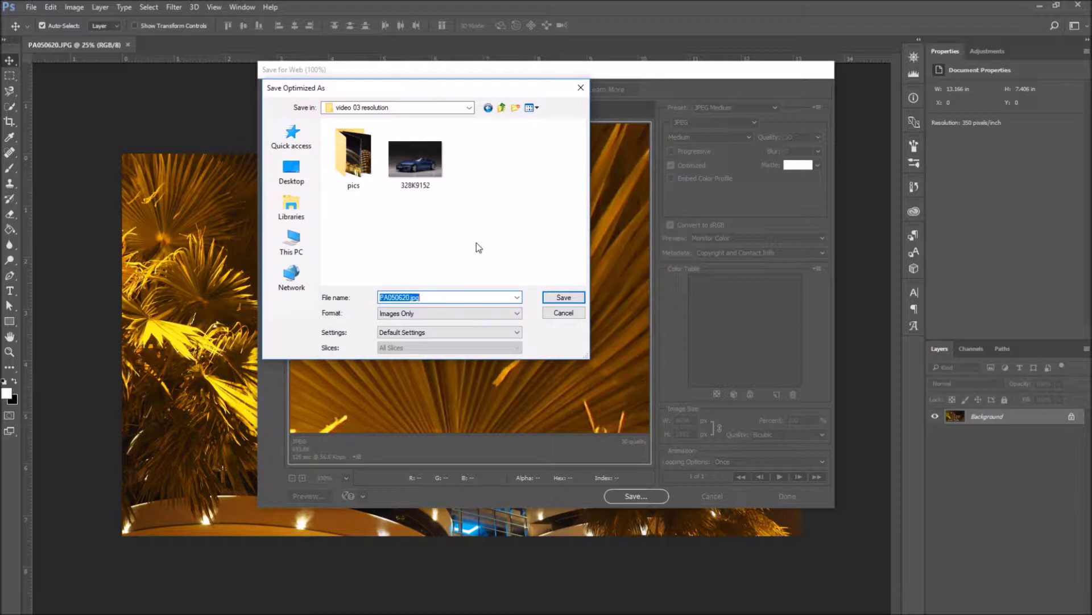
text(image for web)
click(553, 300)
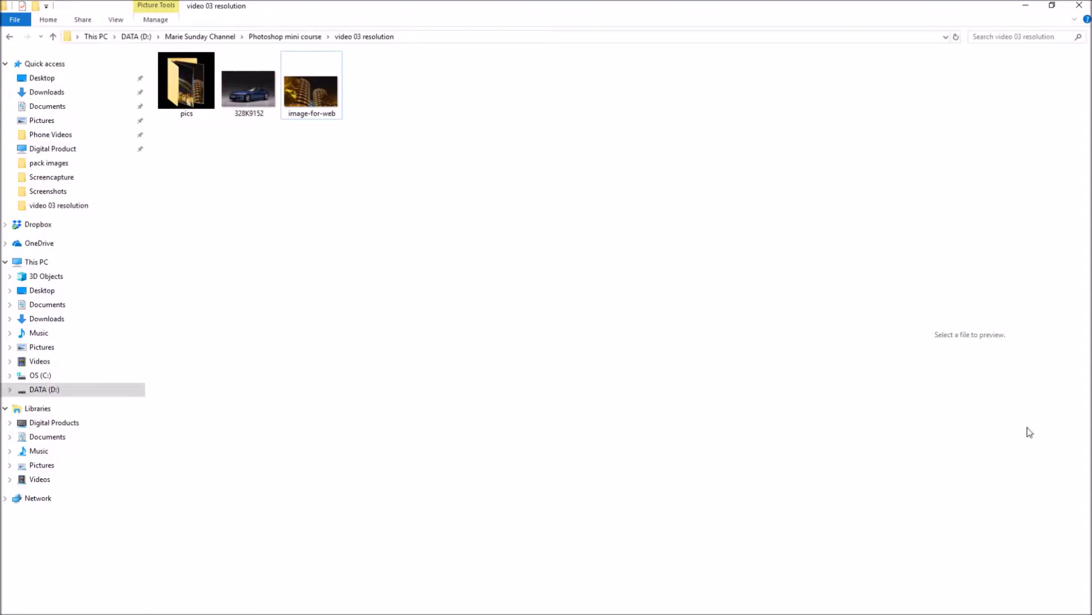
Open the Properties of the saved image-for-web file in File Explorer.
click(323, 103)
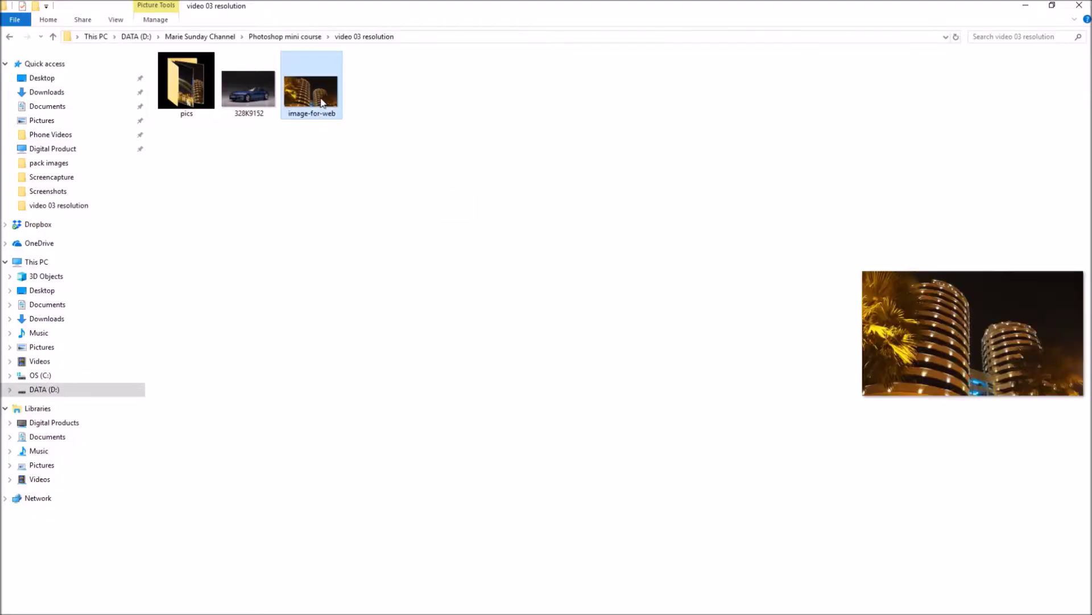
right_click(323, 103)
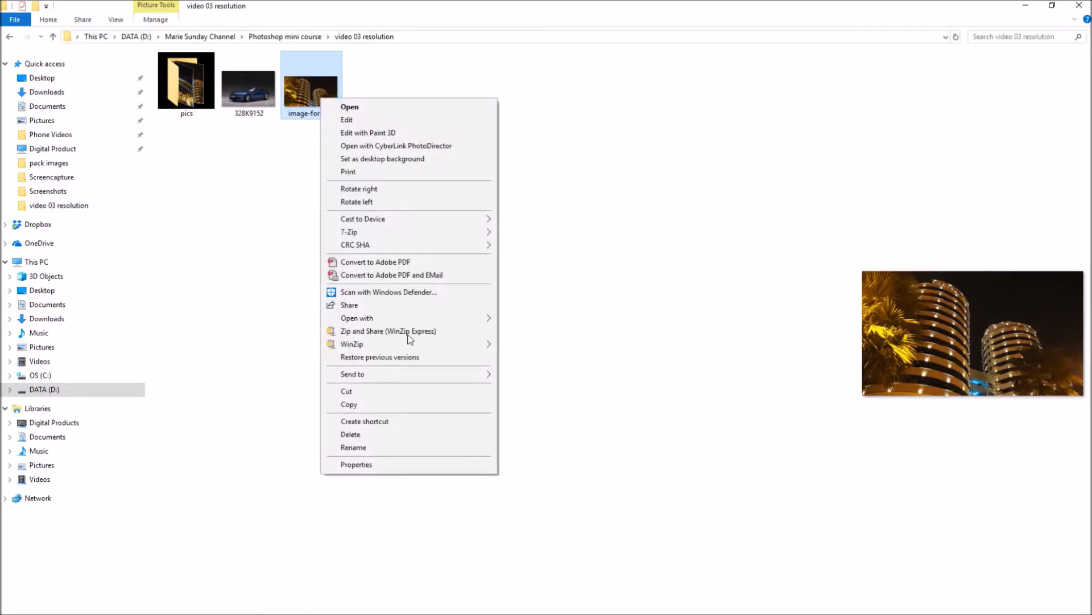
click(408, 463)
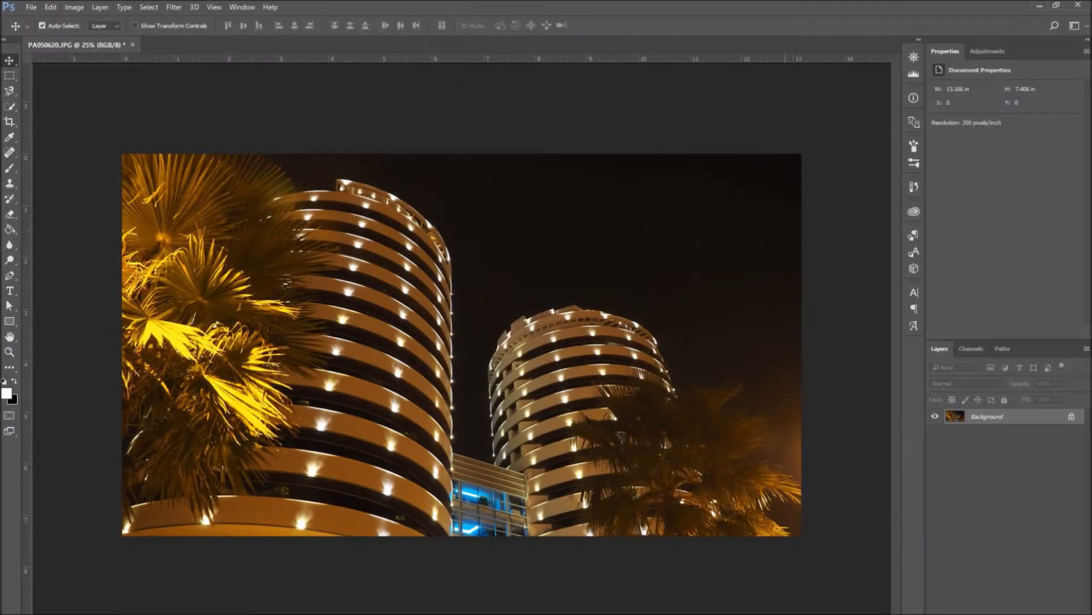
Inspect Image Size (4608 × 2592 px, 350 ppi), trying 300 ppi then undoing it.
click(79, 9)
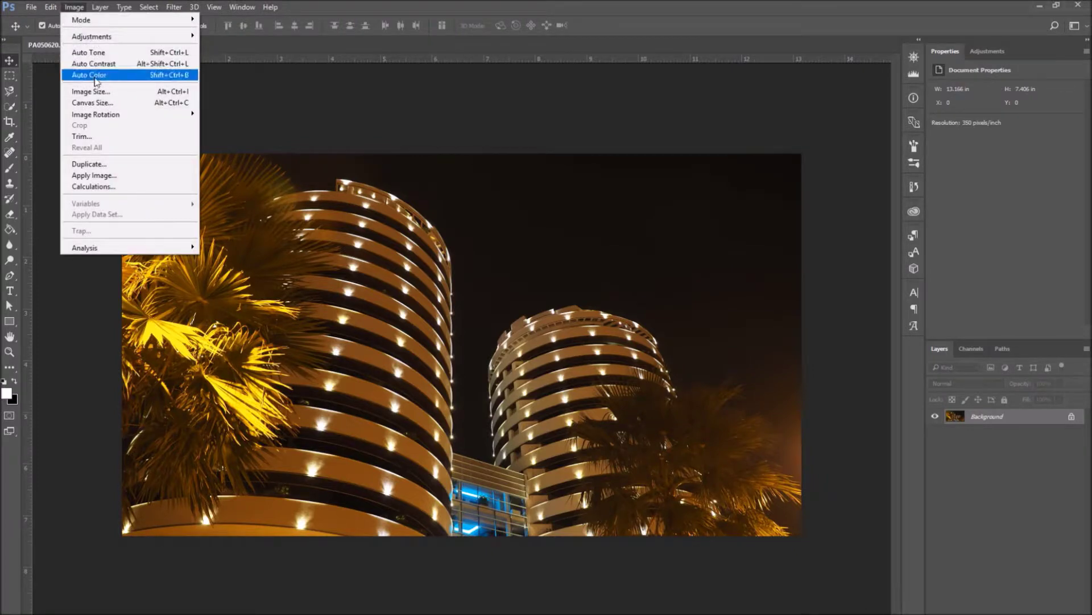
click(120, 94)
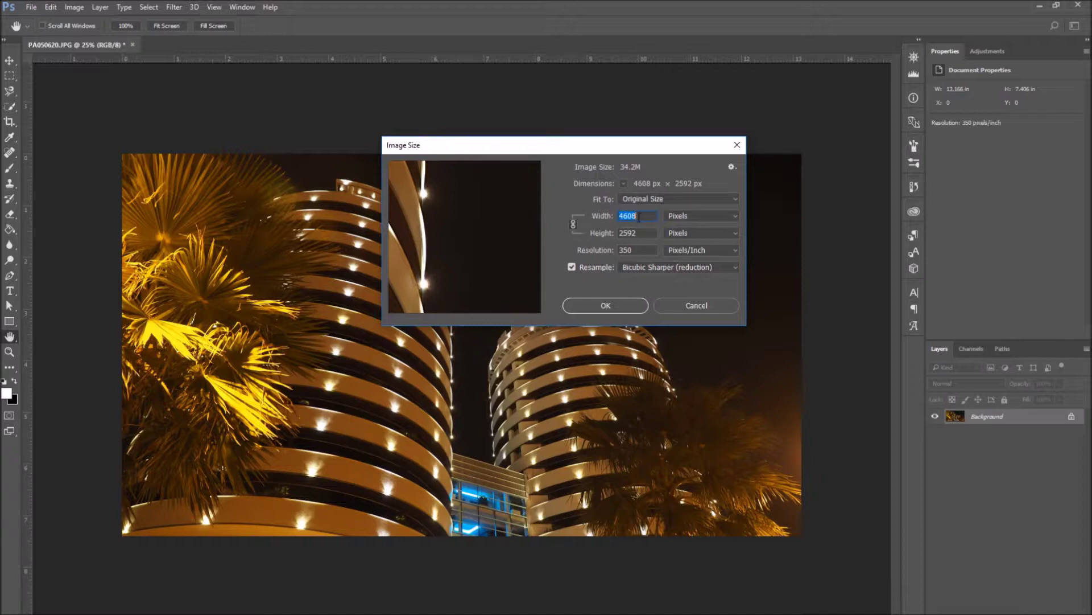
key(Tab)
click(644, 214)
double_click(645, 250)
click(623, 252)
double_click(625, 251)
text(300)
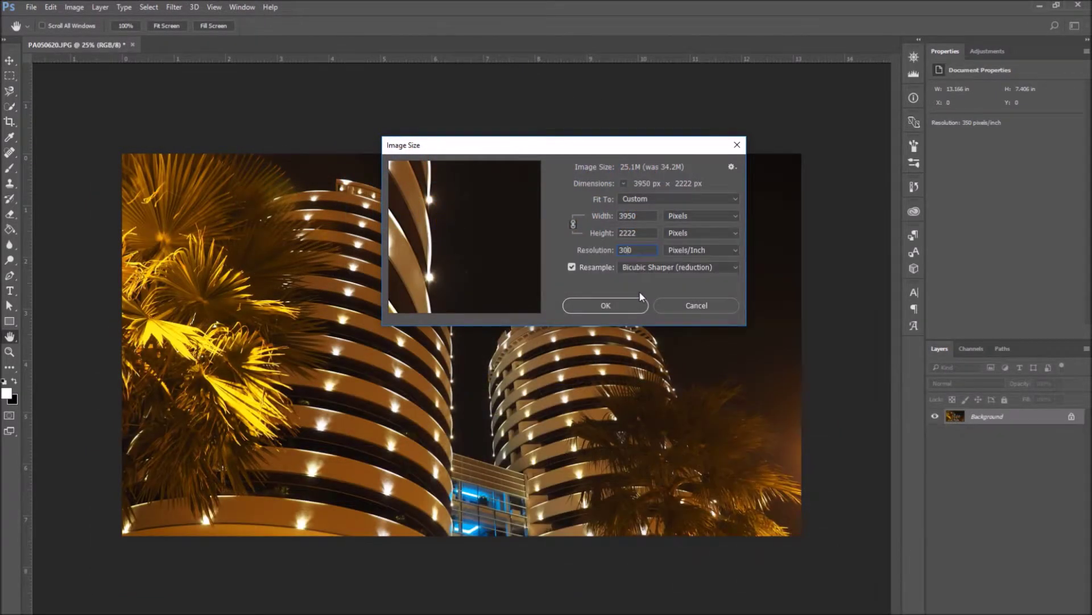
key(ctrl+z)
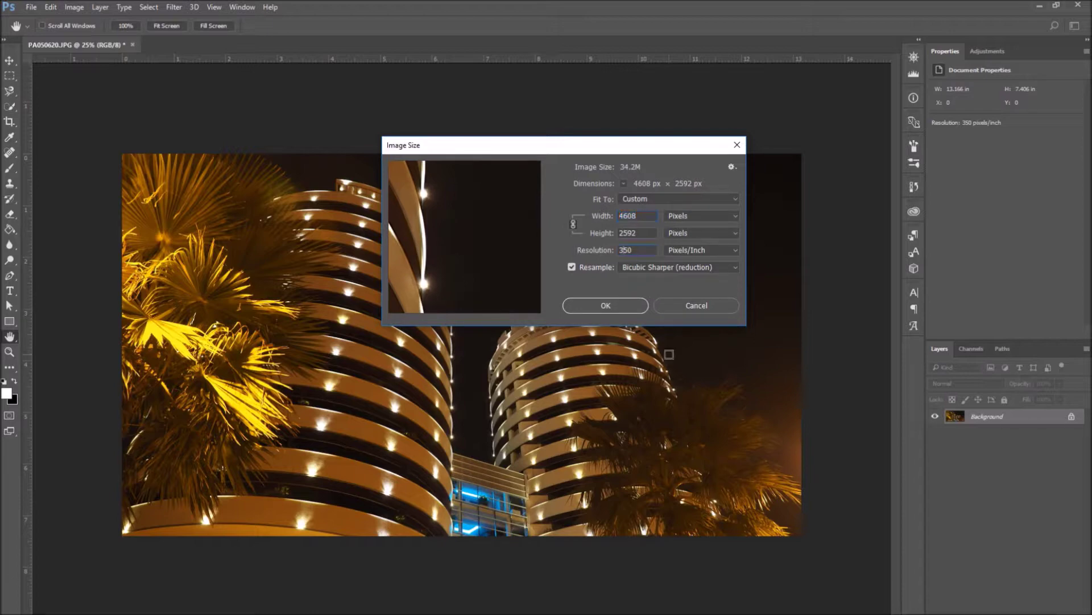
Enter 300 pixels/inch with Resample on and confirm, yielding 3950 × 2222 px.
text(300)
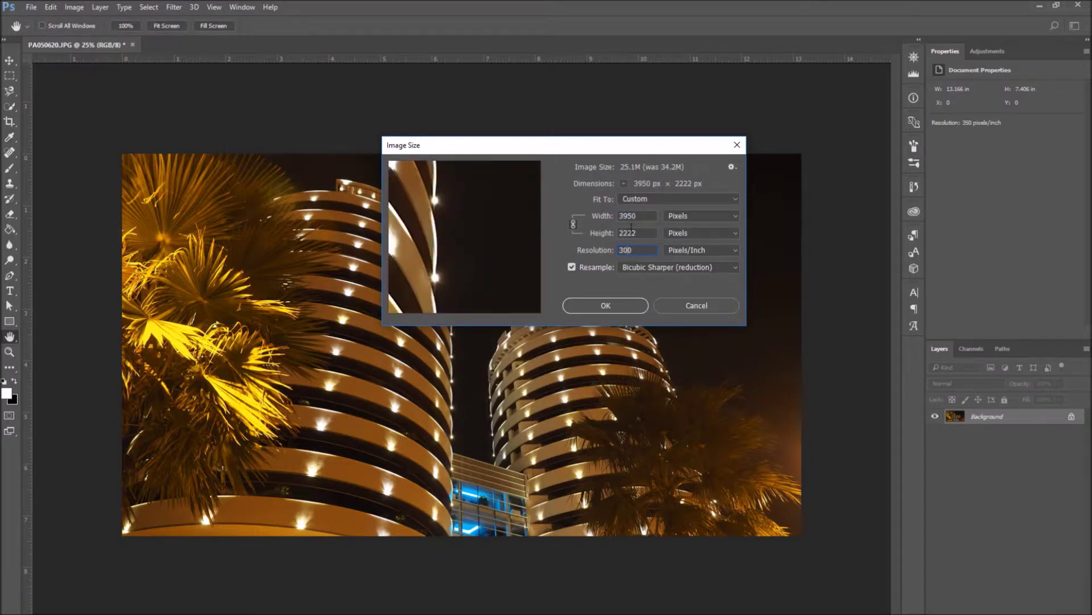
click(732, 166)
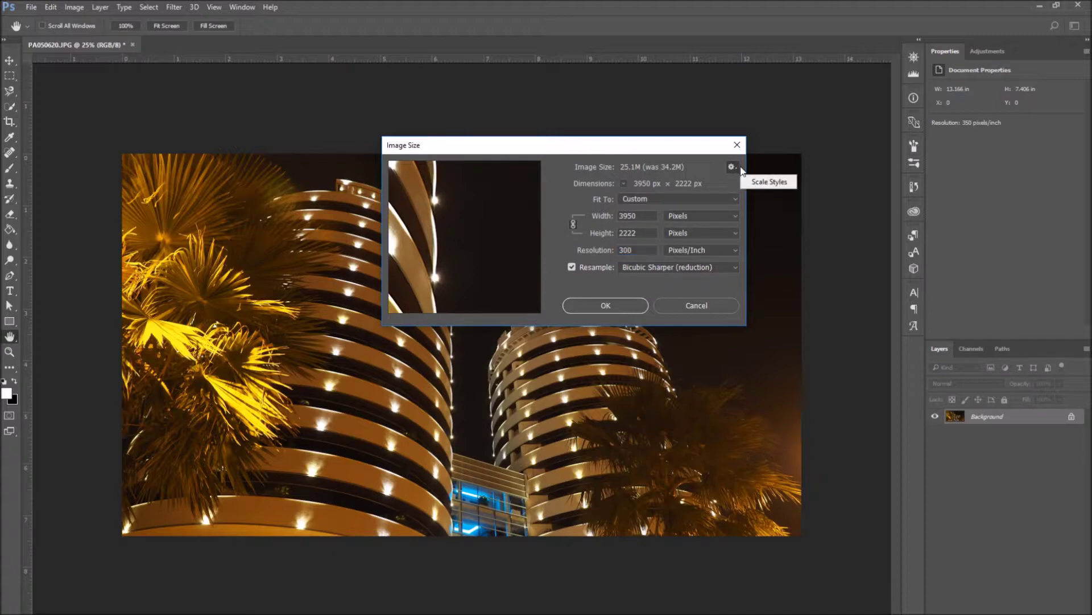
click(759, 182)
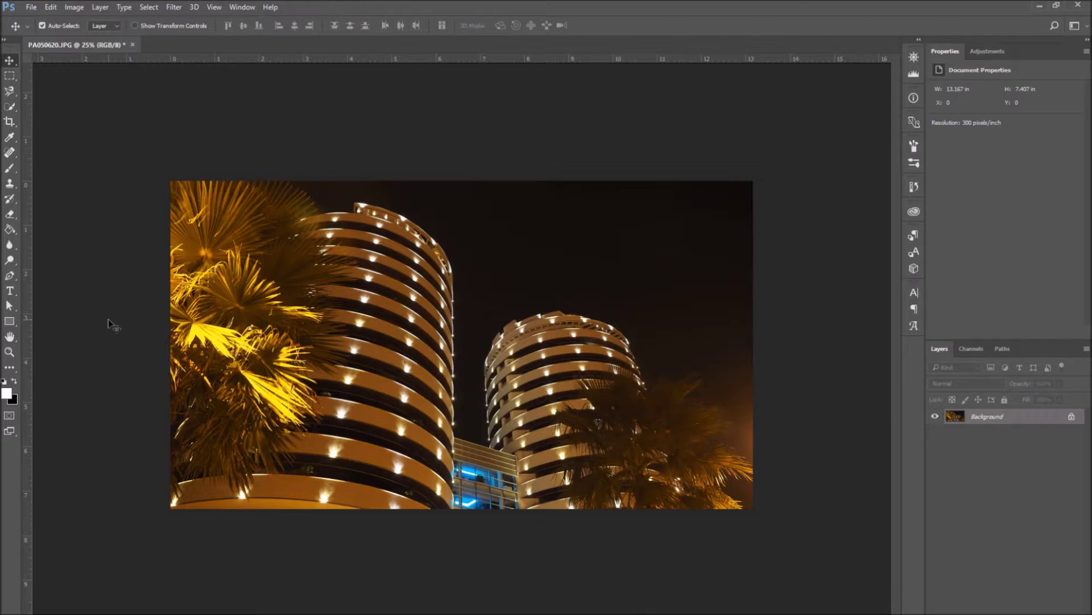
Start Save As for the photo and name the file 'image print'.
click(30, 6)
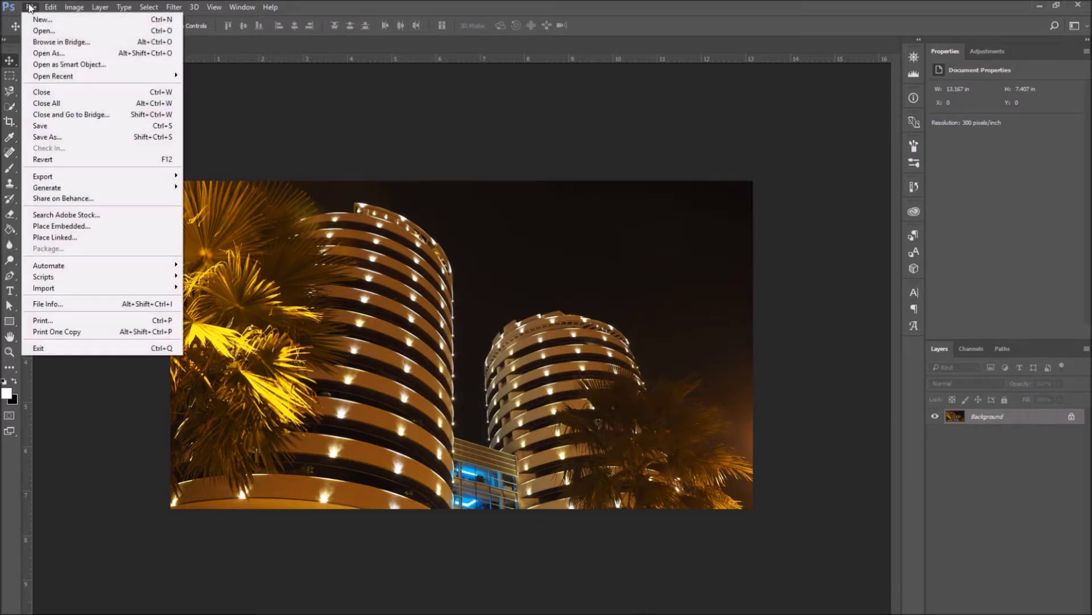
click(70, 139)
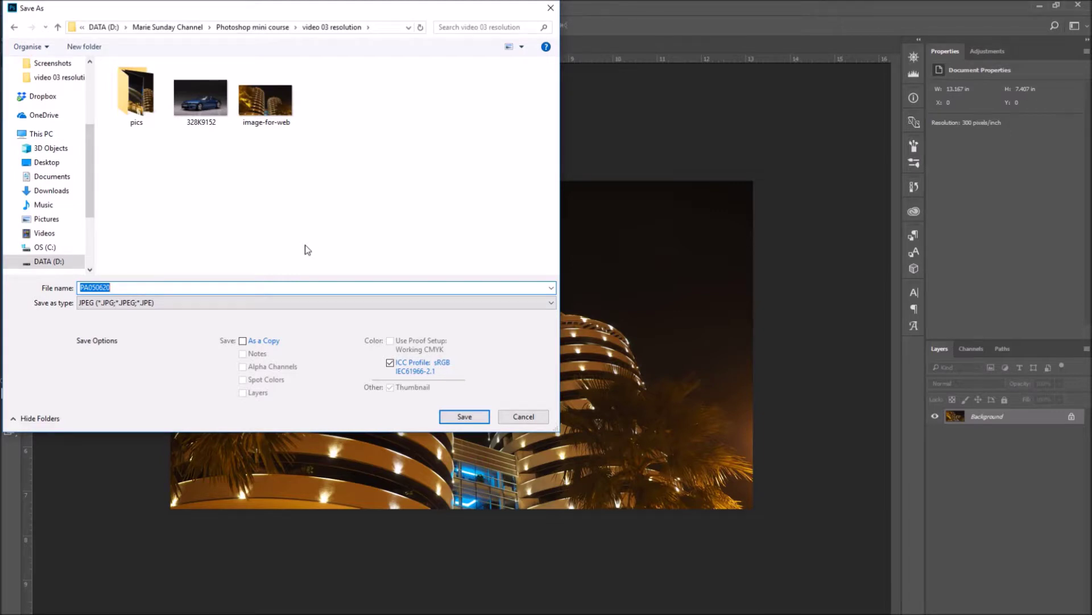
text(i)
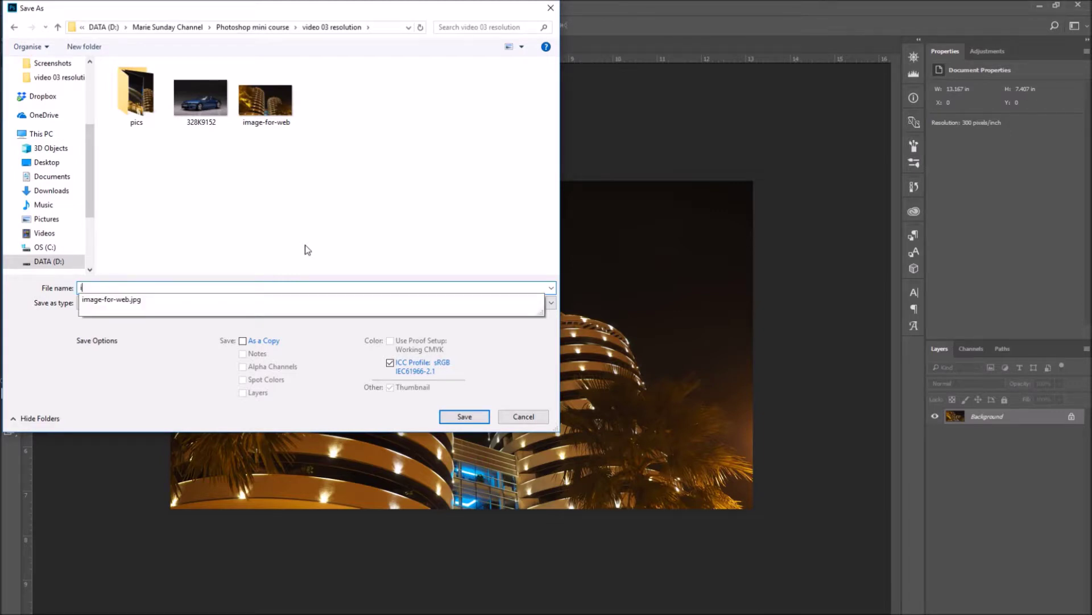
text(mage print)
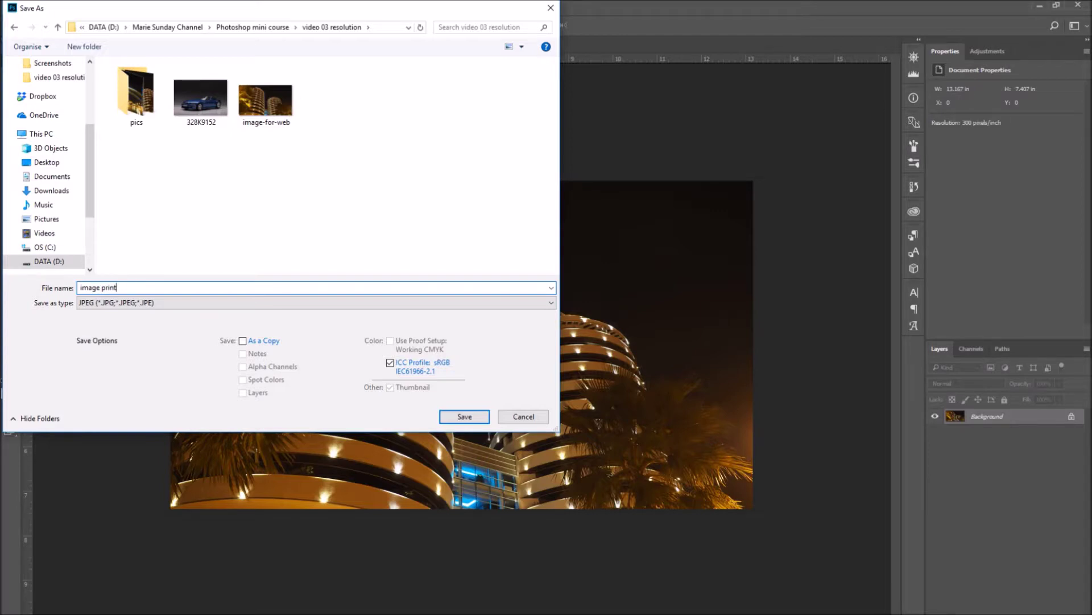
Change the Save as type to TIFF (*.TIF;*.TIFF).
click(244, 304)
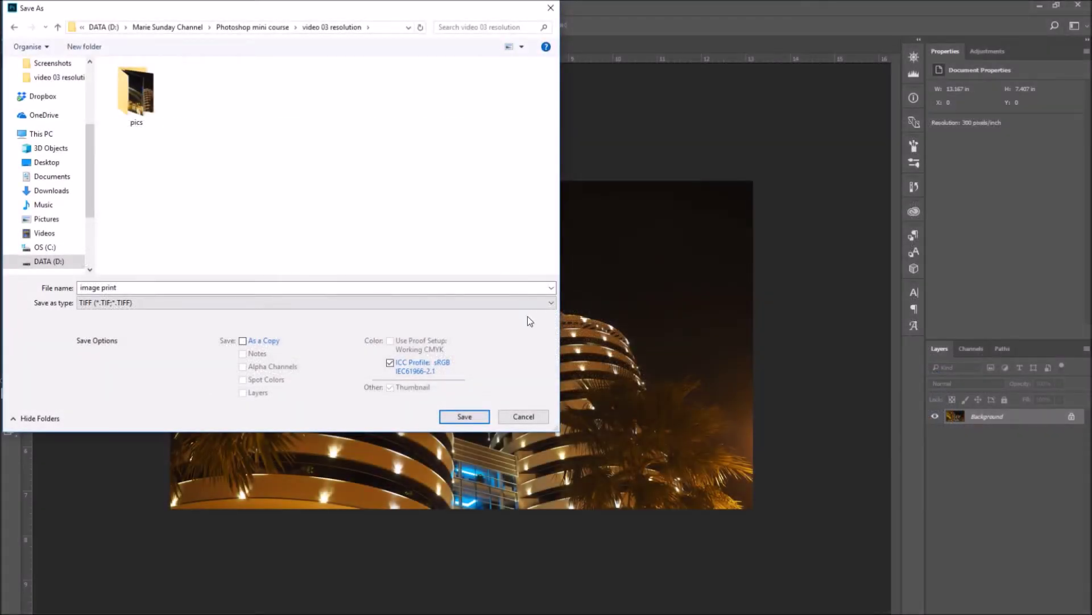
Save 'image print' as a TIFF with Image Compression left at None.
click(465, 417)
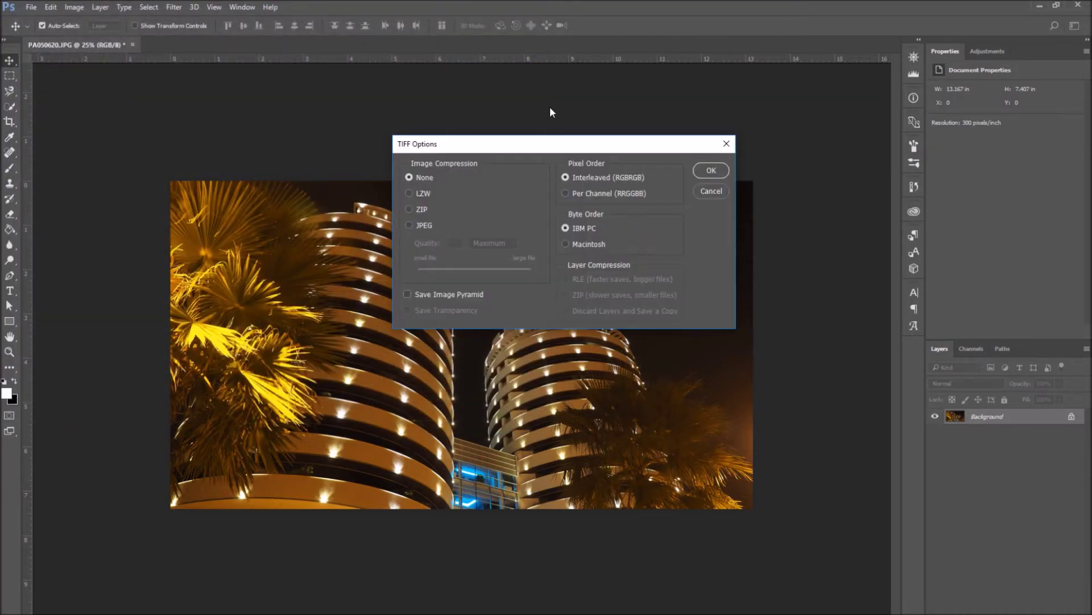
click(705, 173)
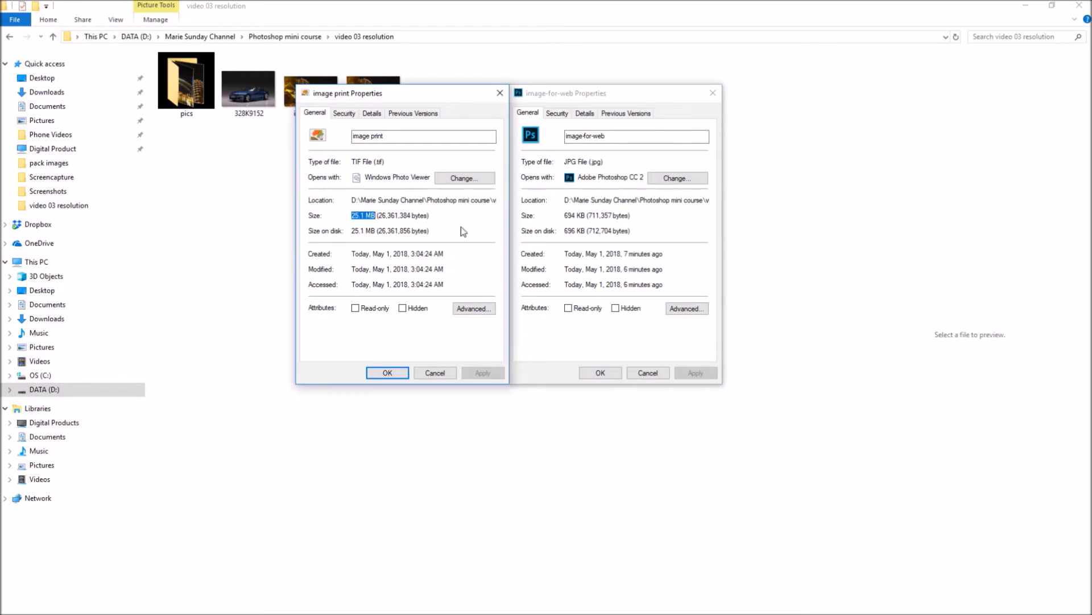
Place the Properties of 'image print' (25.1 MB) and 'image-for-web' (694 KB) side by side below the thumbnails.
click(352, 216)
click(403, 137)
drag(419, 97, 413, 95)
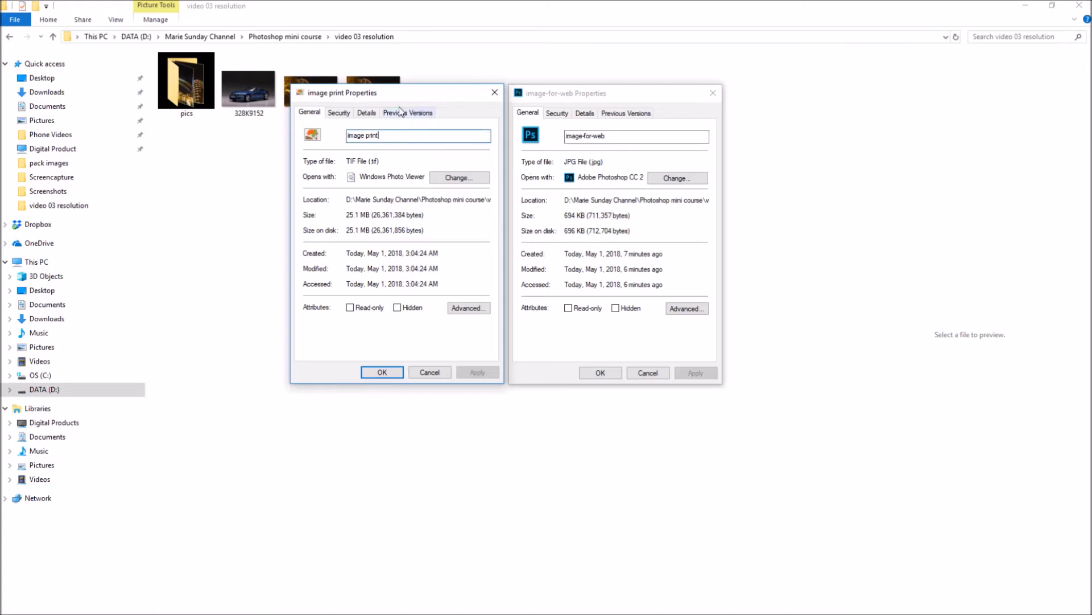
drag(398, 93, 403, 134)
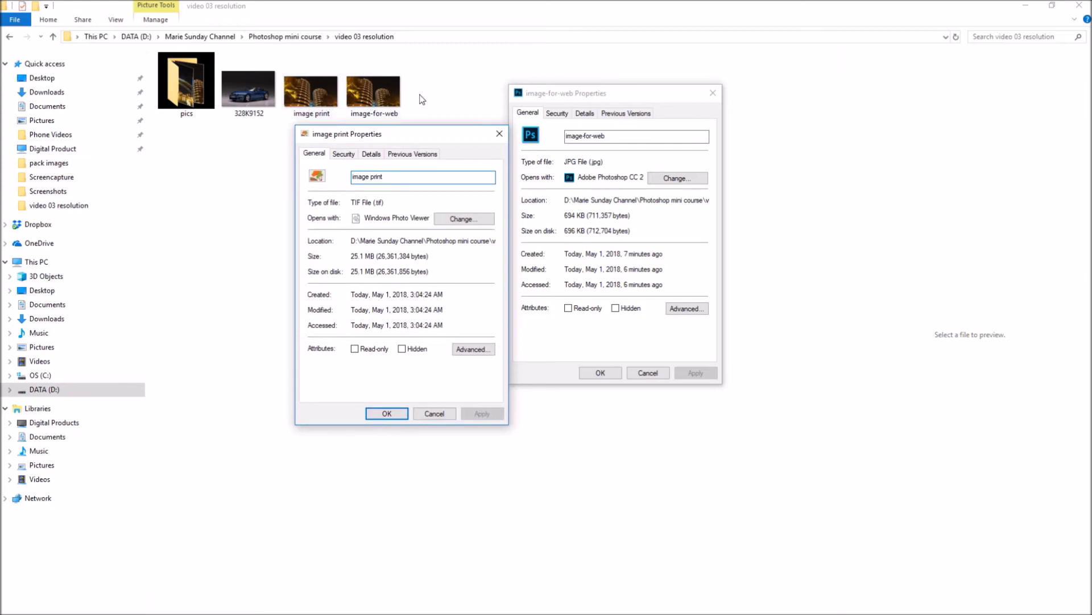
drag(562, 94, 585, 143)
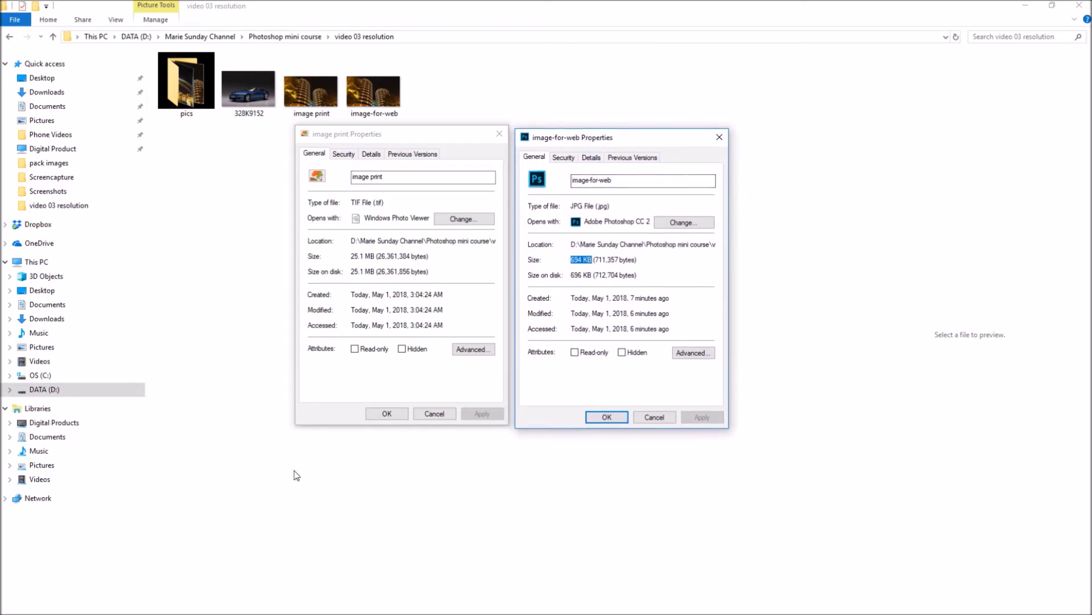